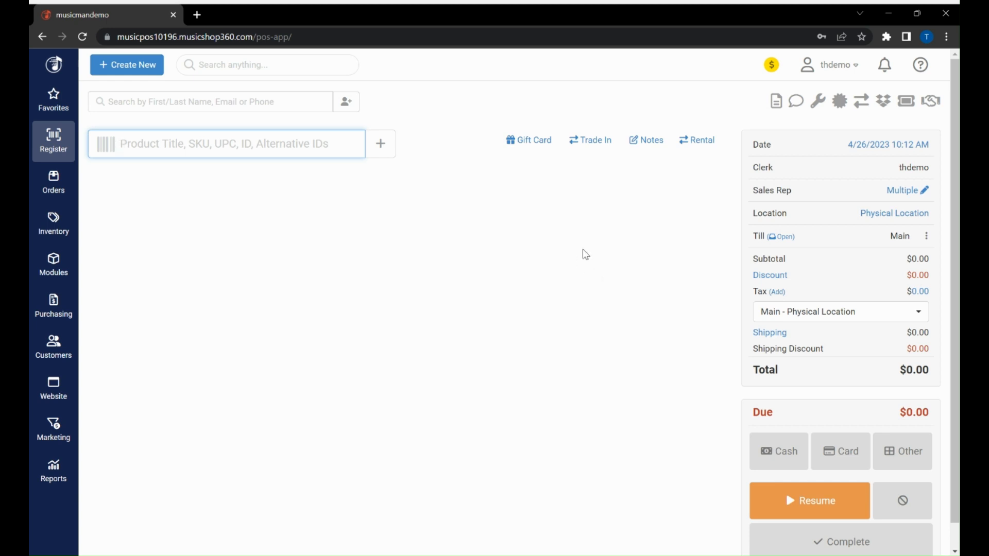
Save the store's Features settings with the Tailored Lists feature enabled.
{"action": "left_click", "coordinate": [829, 67]}
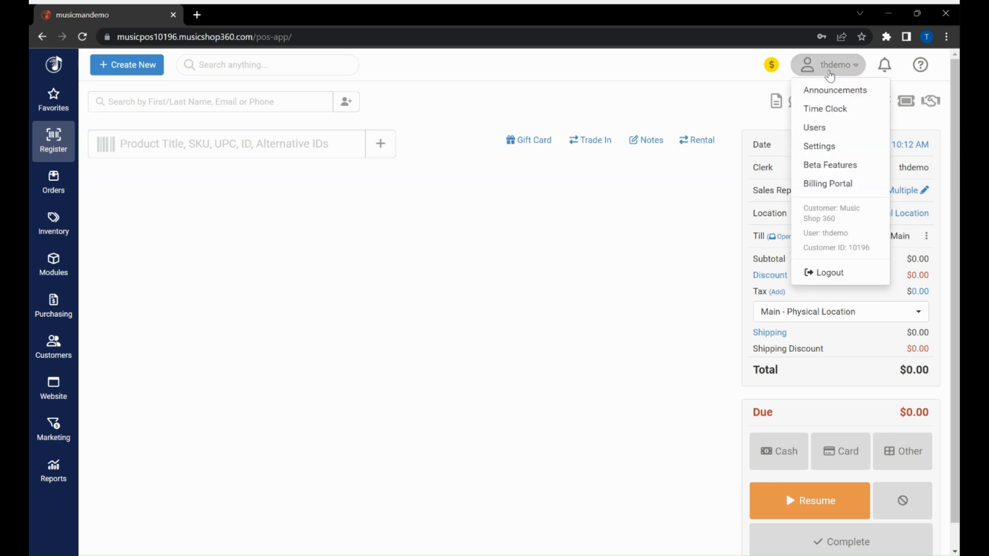
{"action": "left_click", "coordinate": [846, 146]}
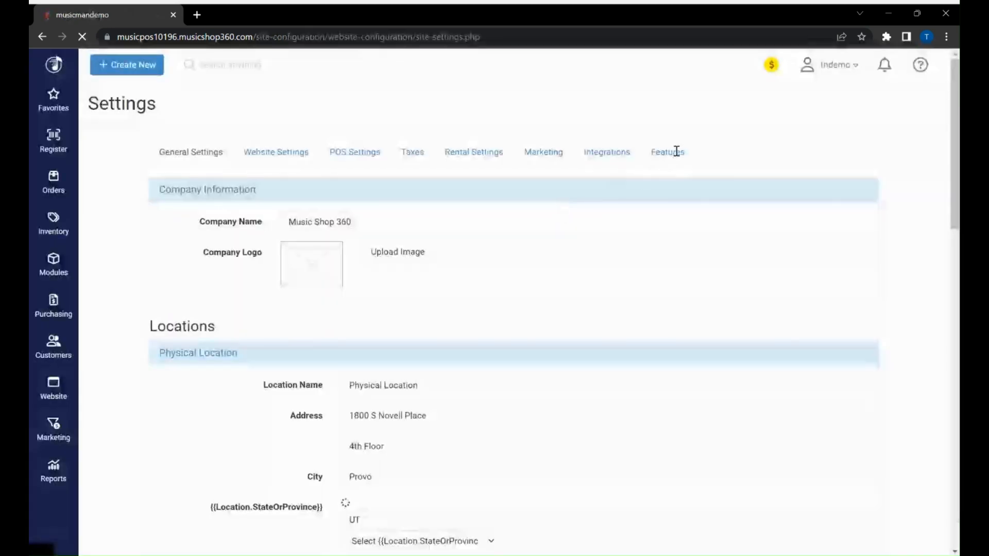
{"action": "left_click", "coordinate": [672, 151]}
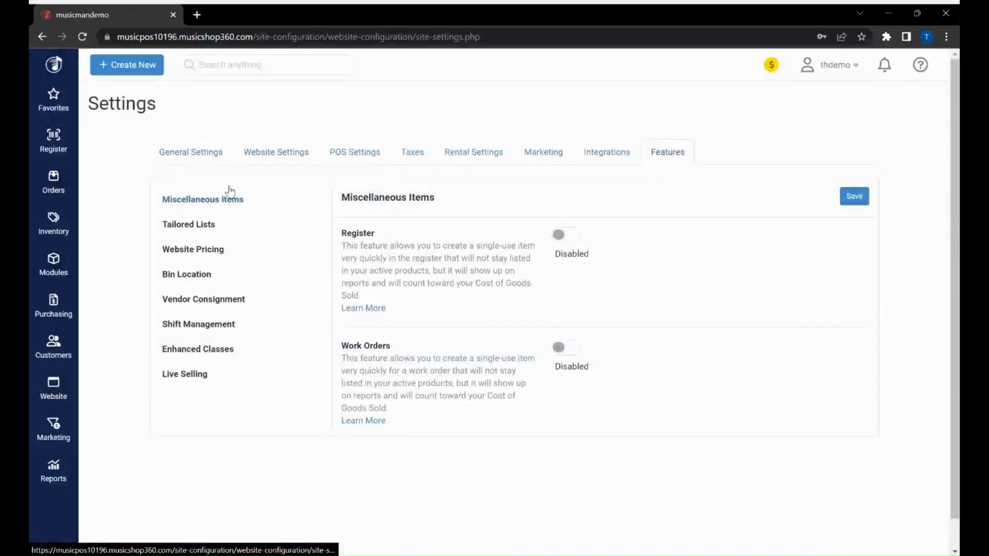
{"action": "left_click", "coordinate": [202, 225]}
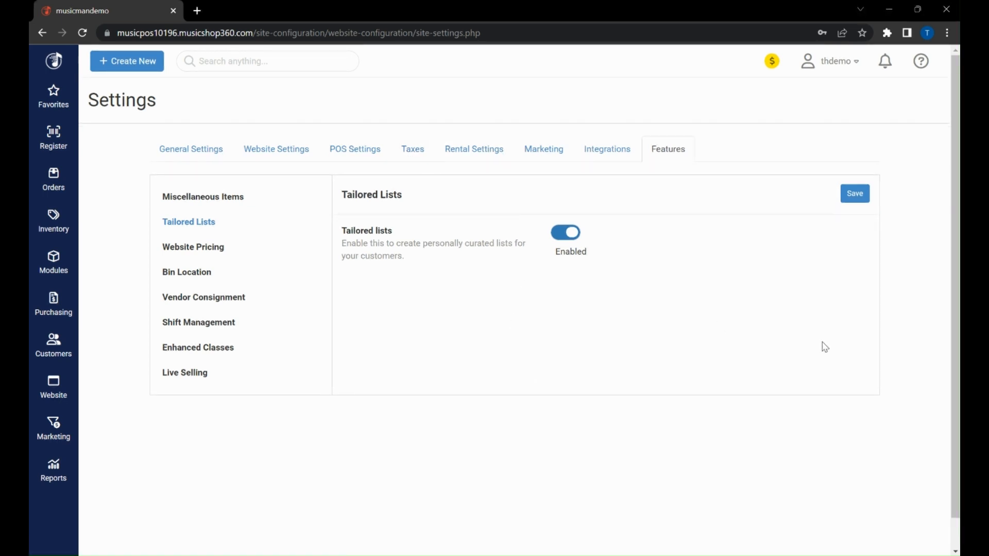
{"action": "left_click", "coordinate": [853, 197]}
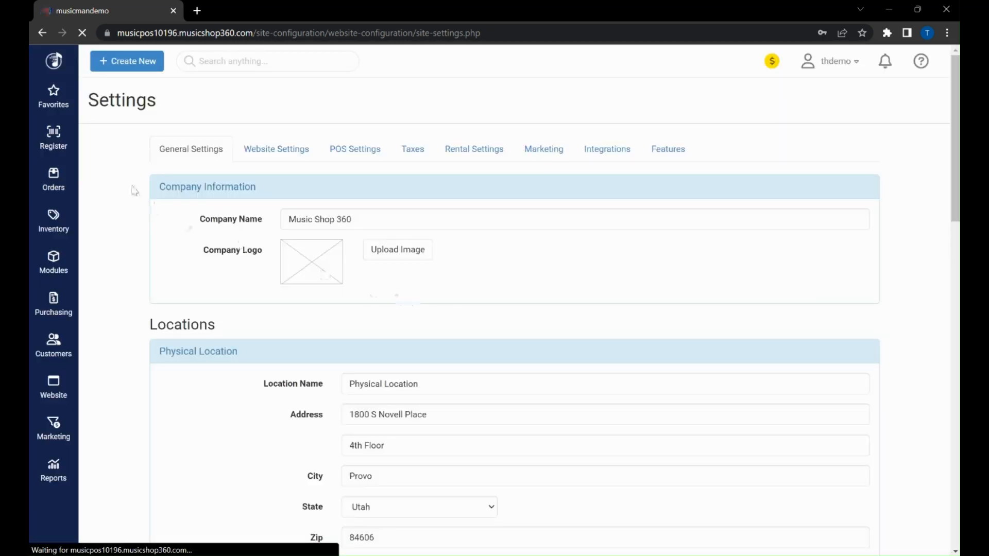
Find the customer by first name in the customer records and open their profile for editing.
{"action": "left_click", "coordinate": [49, 347]}
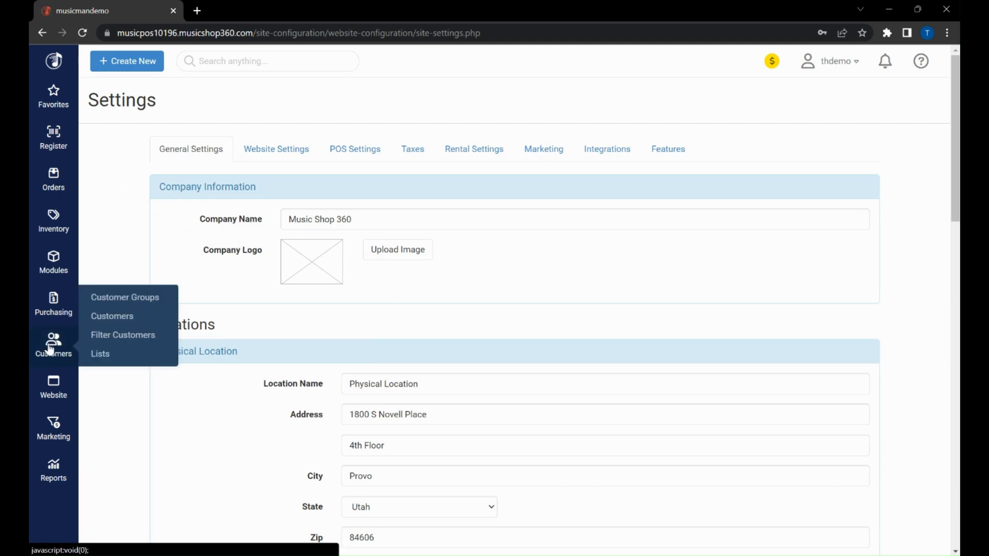
{"action": "left_click", "coordinate": [119, 335]}
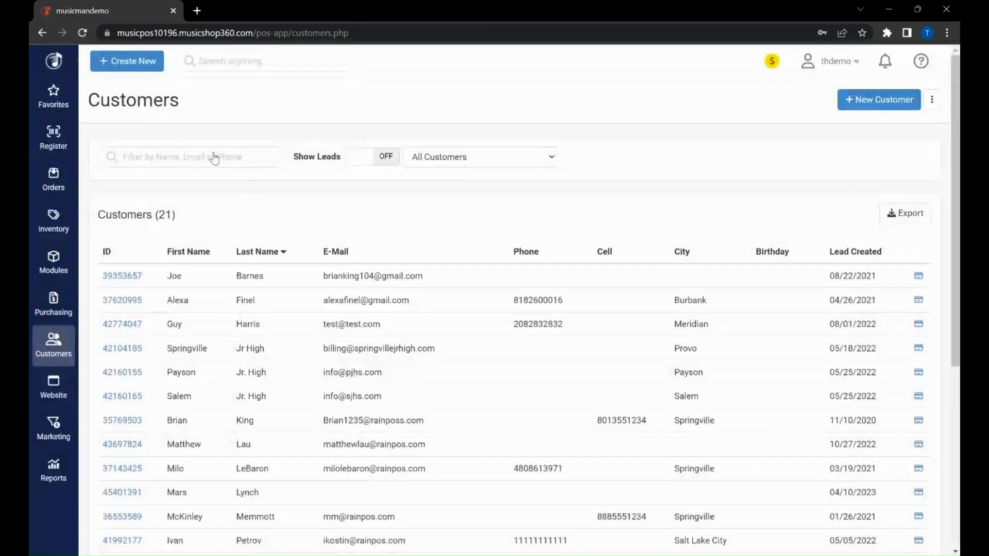
{"action": "left_click", "coordinate": [191, 165]}
{"action": "type", "text": "m"}
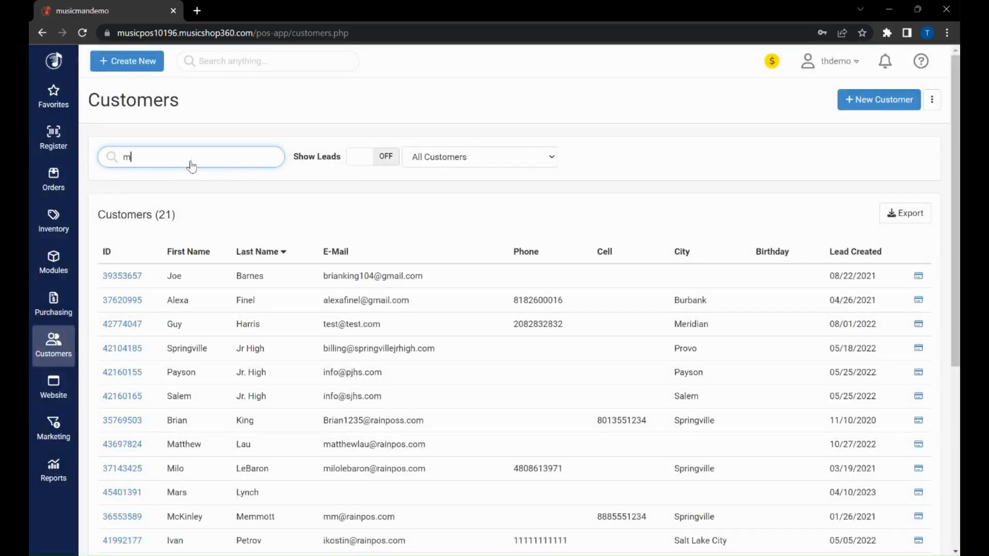
{"action": "type", "text": "ck"}
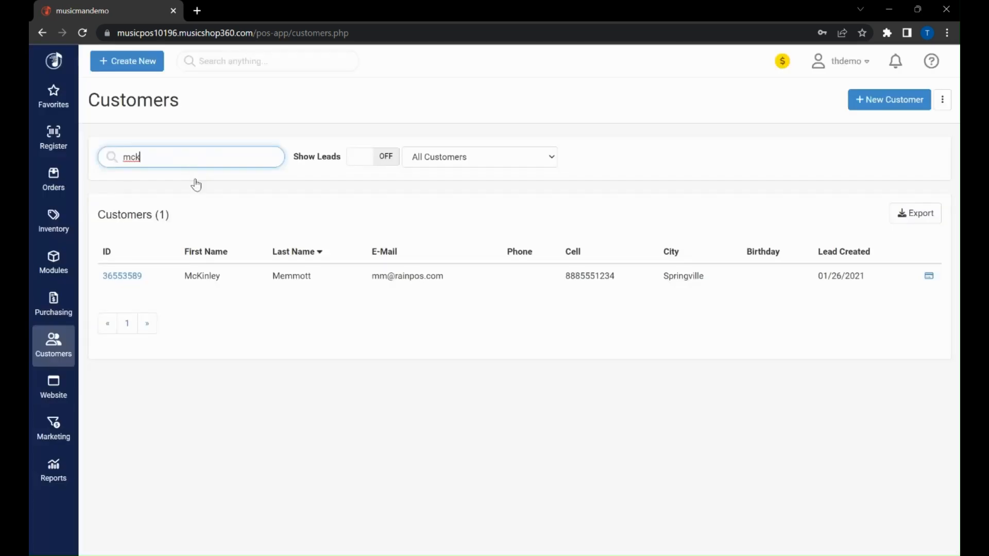
{"action": "left_click", "coordinate": [129, 277]}
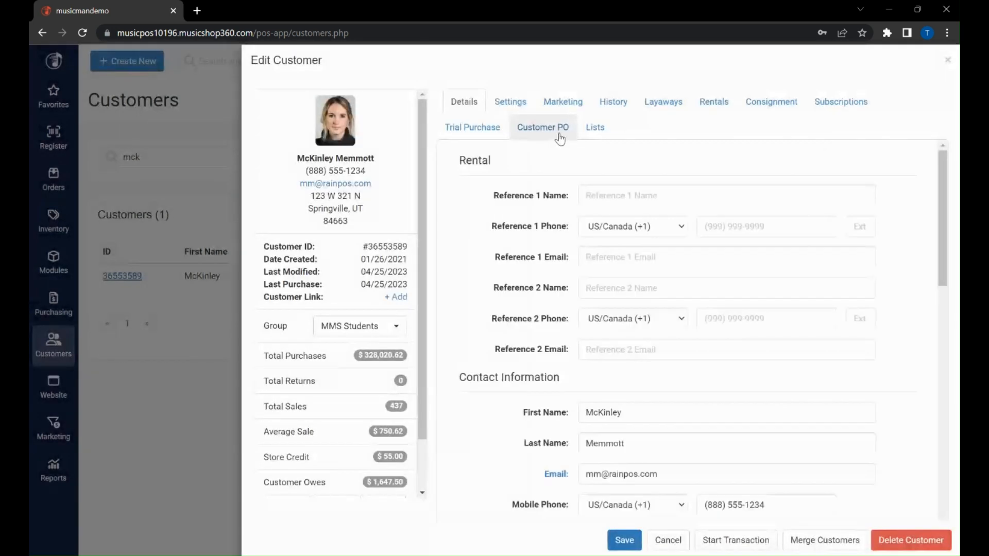
Review the customer's tailored lists and gift registry, closing the profile without saving.
{"action": "left_click", "coordinate": [594, 129]}
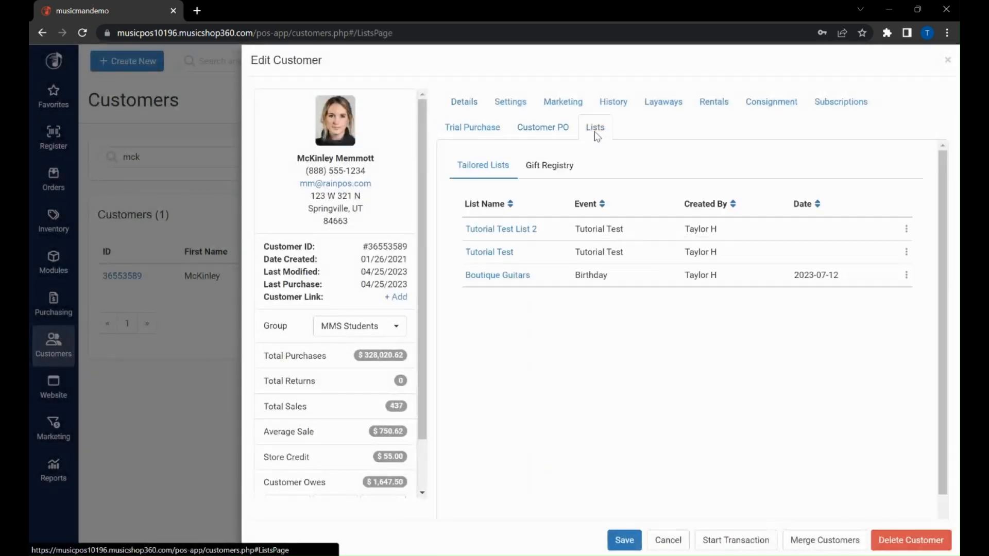
{"action": "left_click", "coordinate": [544, 171]}
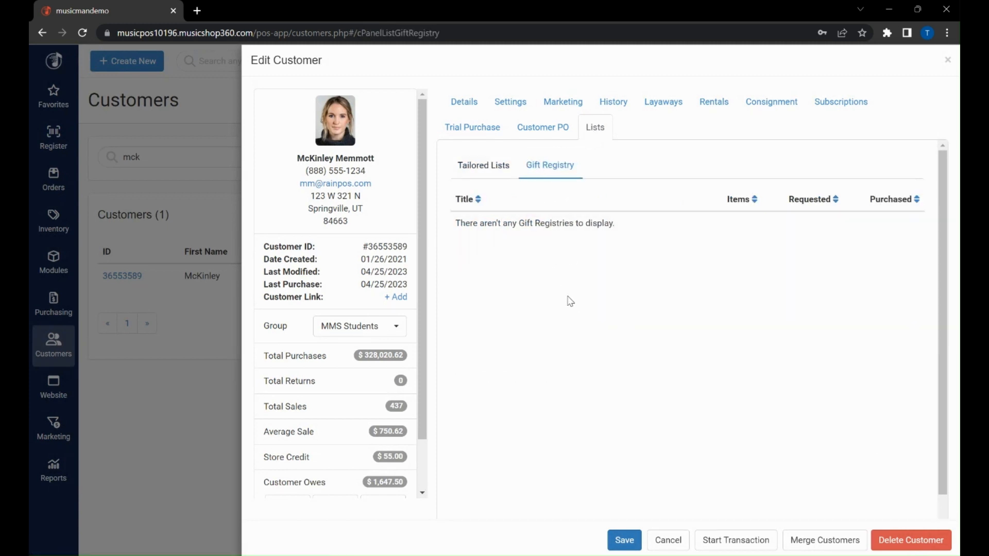
{"action": "left_click", "coordinate": [479, 175]}
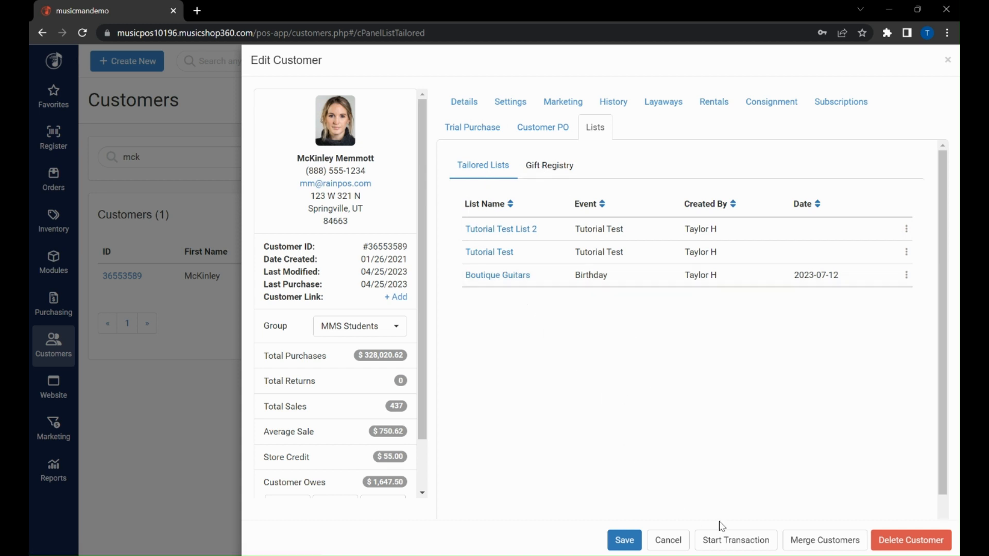
{"action": "left_click", "coordinate": [668, 541]}
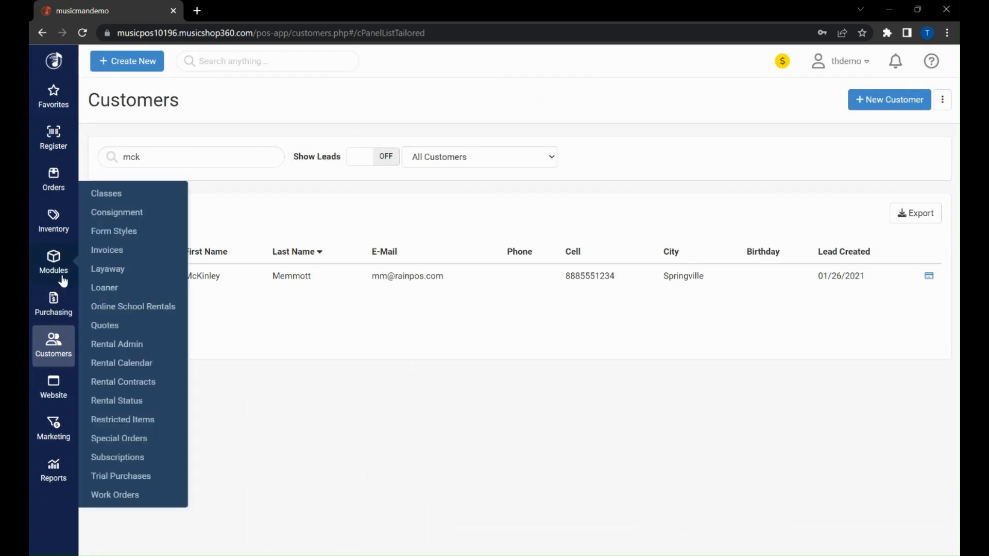
Start a new customer list, assign it to the same customer, and name it "Test Tutorial List 3".
{"action": "mouse_move", "coordinate": [60, 347]}
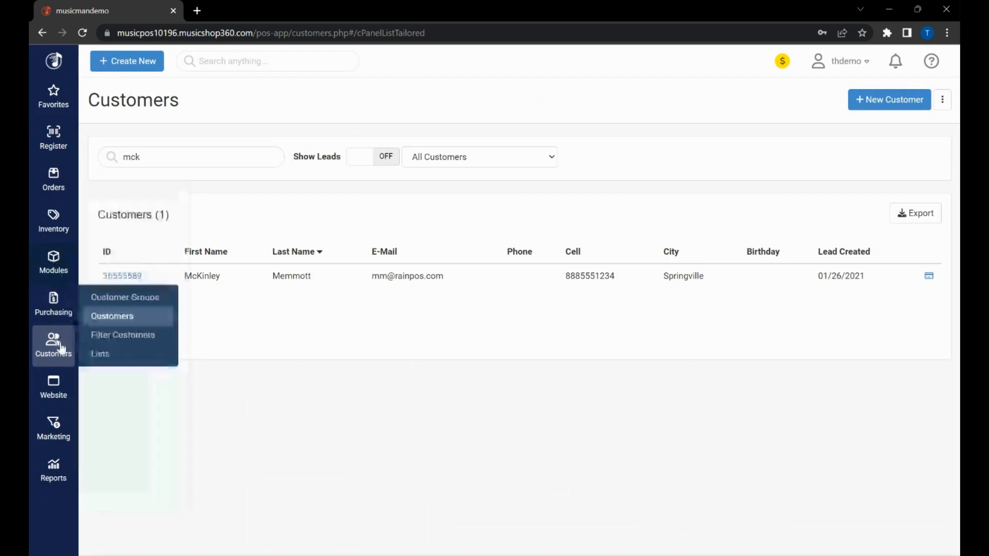
{"action": "left_click", "coordinate": [101, 355]}
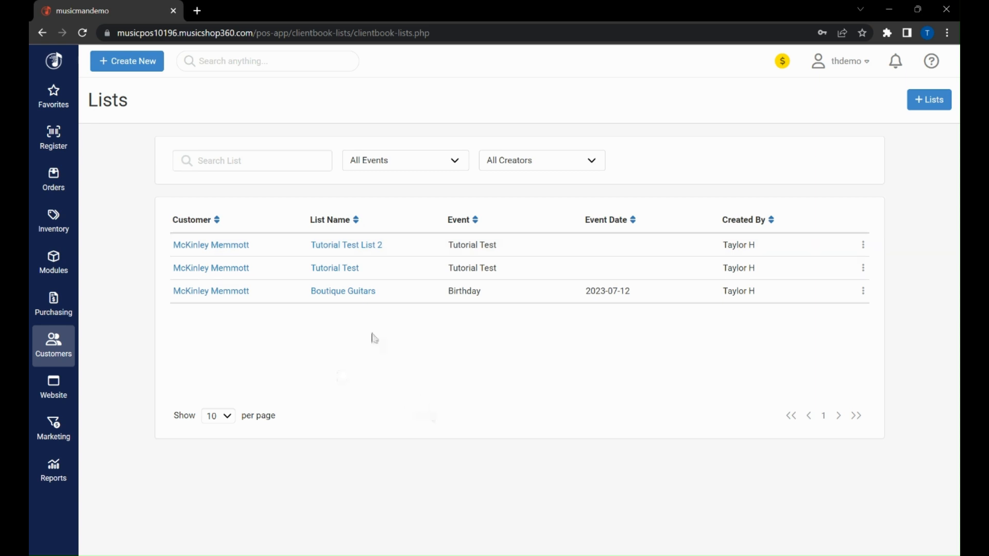
{"action": "left_click", "coordinate": [934, 110]}
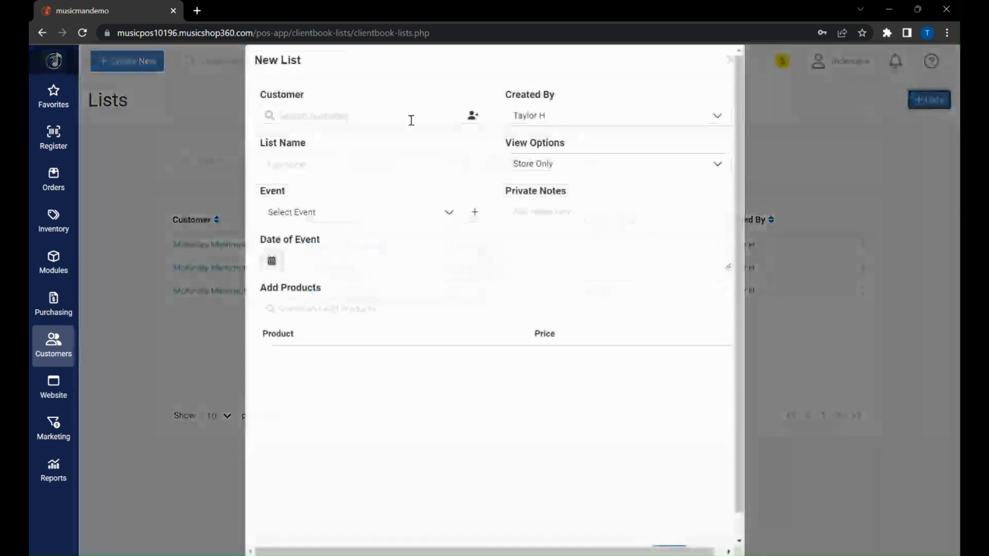
{"action": "left_click", "coordinate": [365, 123]}
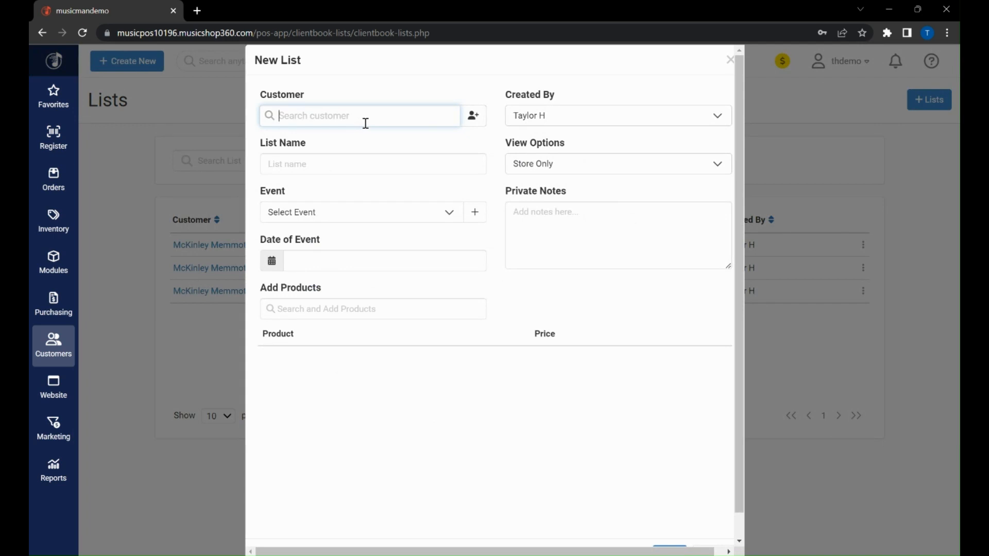
{"action": "type", "text": "mckin"}
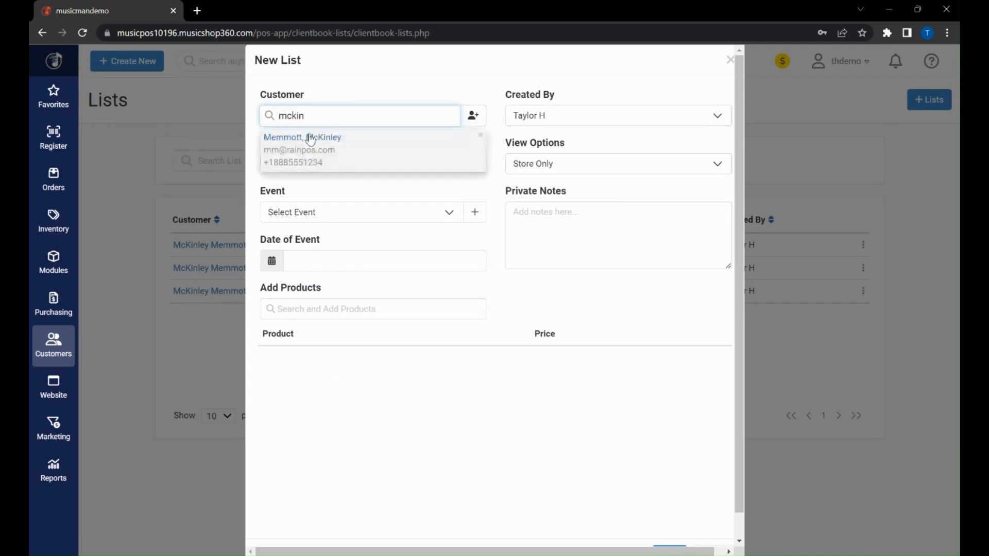
{"action": "left_click", "coordinate": [308, 137]}
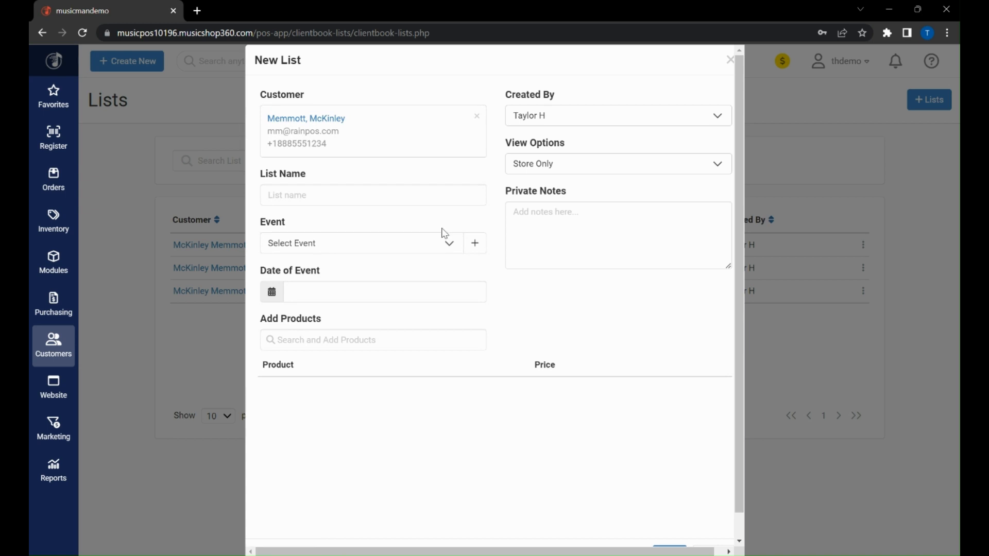
{"action": "left_click", "coordinate": [348, 187]}
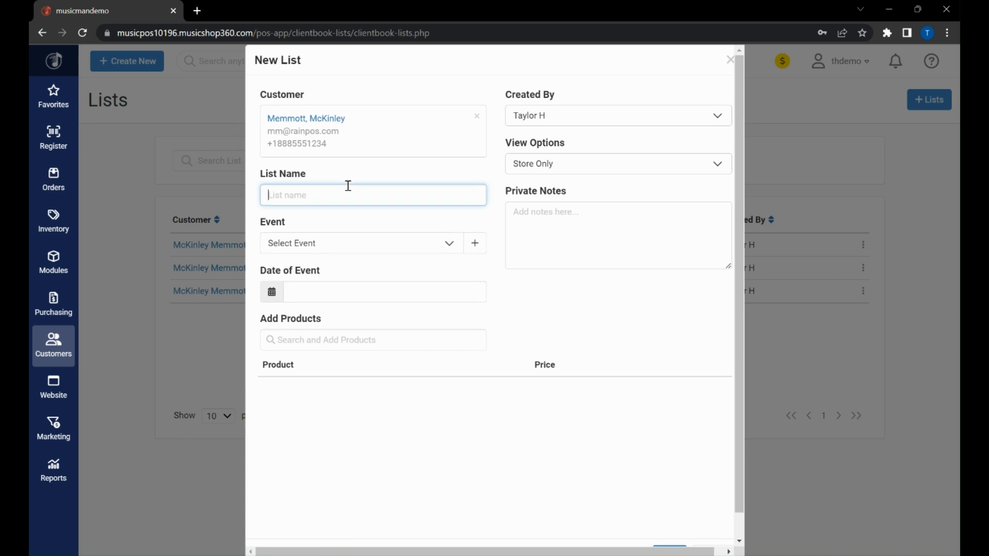
{"action": "type", "text": "Test Tutorial List 3"}
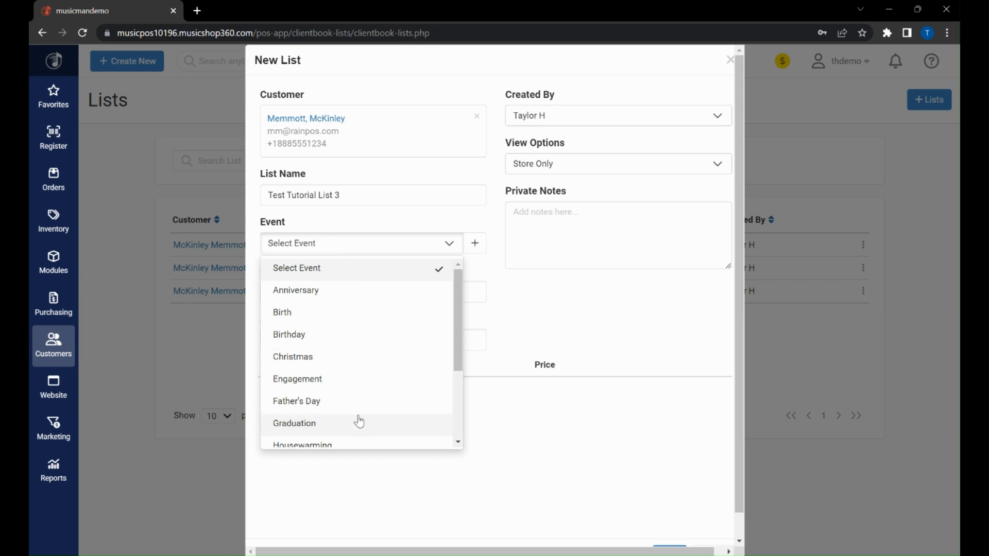
Examine the event choices for the new list and the dialog for managing list events.
{"action": "scroll", "coordinate": [308, 325], "scroll_direction": "down", "scroll_amount": 5}
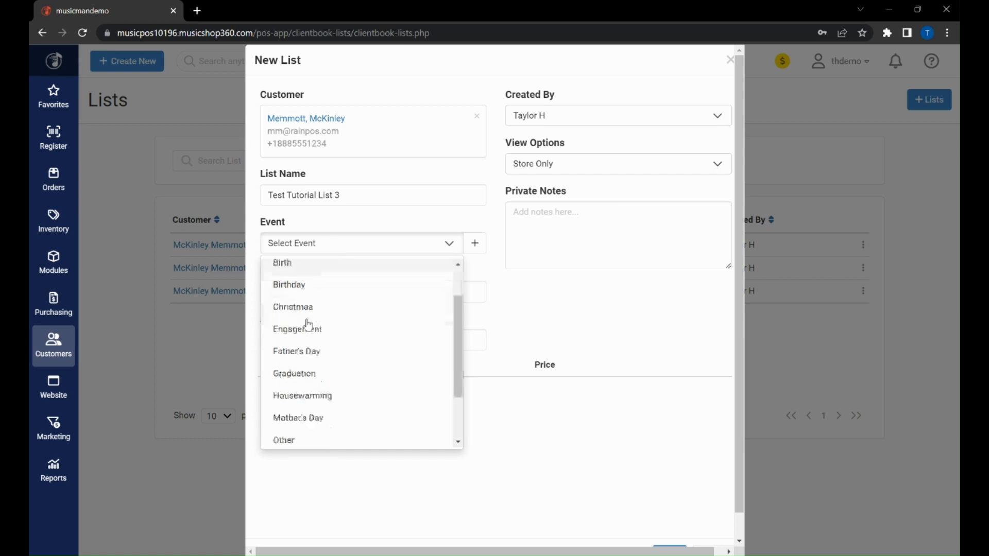
{"action": "left_click", "coordinate": [545, 337]}
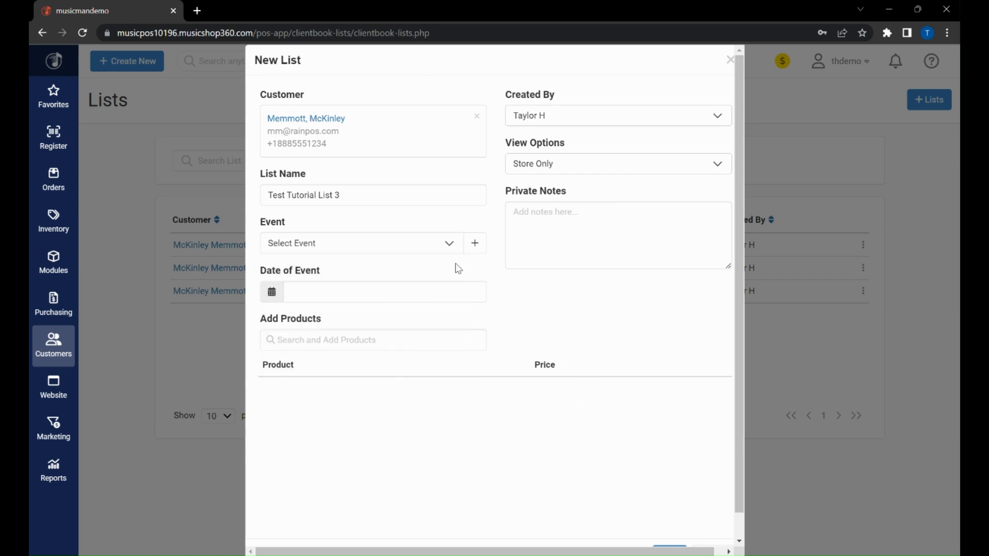
{"action": "left_click", "coordinate": [475, 249]}
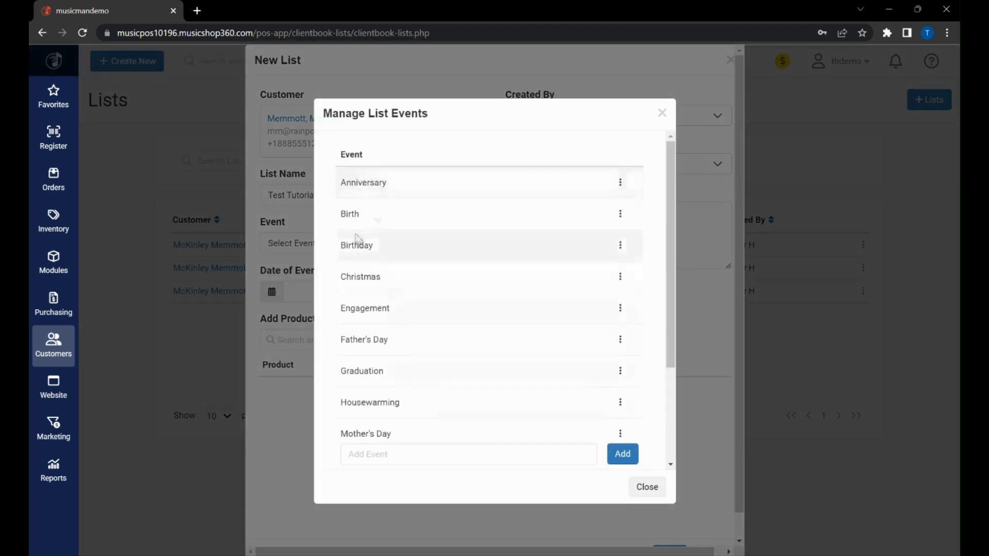
{"action": "left_click", "coordinate": [647, 486]}
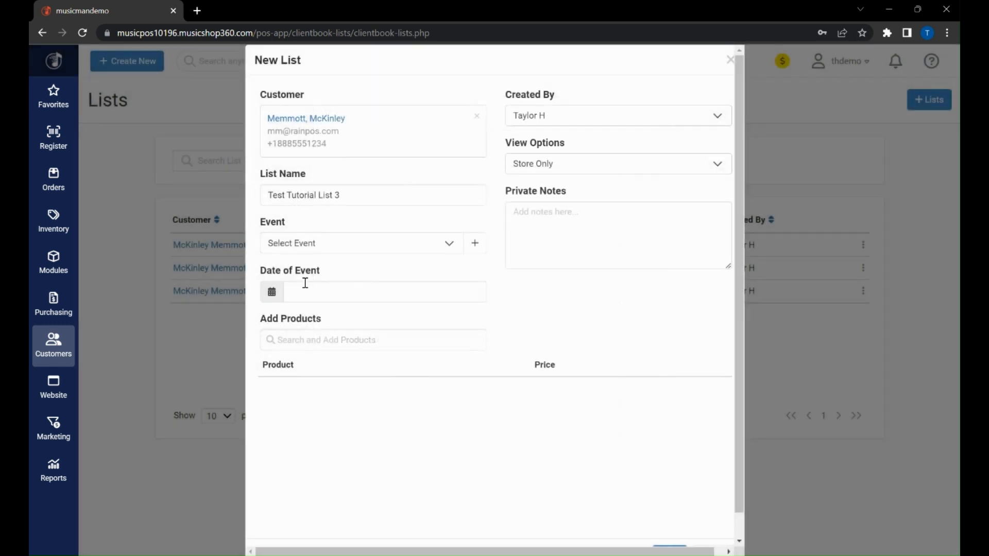
Set the new list's event to Tutorial Test and its view option to Public.
{"action": "left_click", "coordinate": [297, 245]}
{"action": "scroll", "coordinate": [331, 327], "scroll_direction": "down", "scroll_amount": 5}
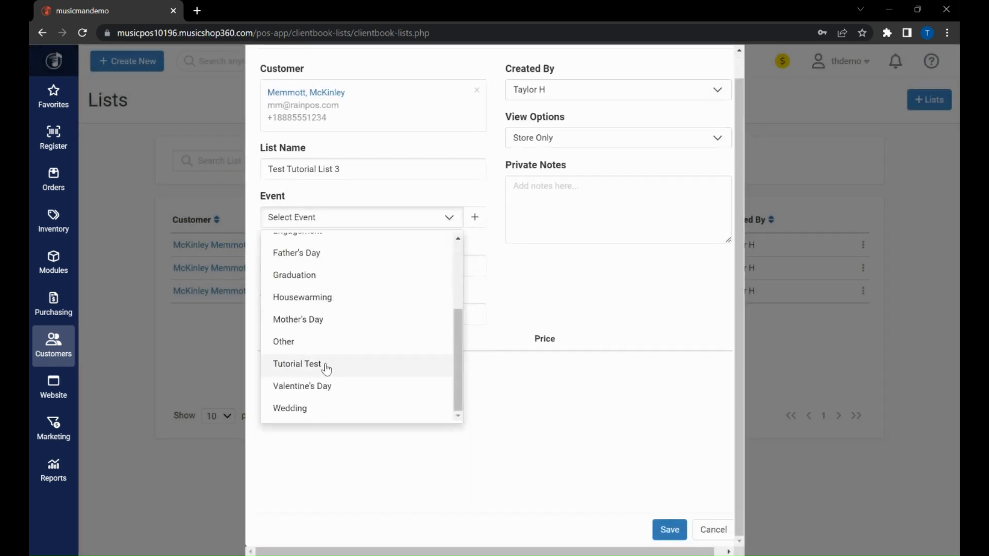
{"action": "left_click", "coordinate": [325, 365]}
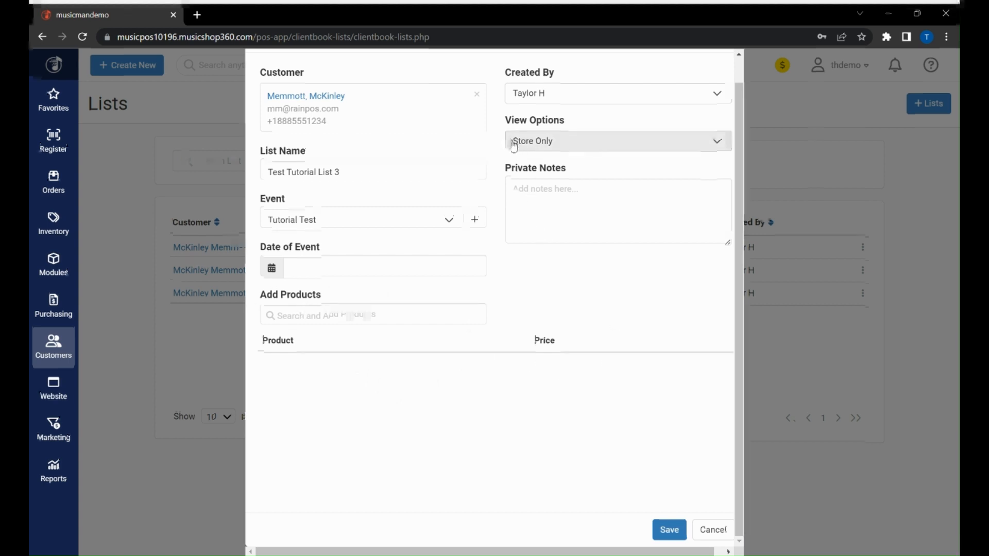
{"action": "left_click", "coordinate": [547, 149]}
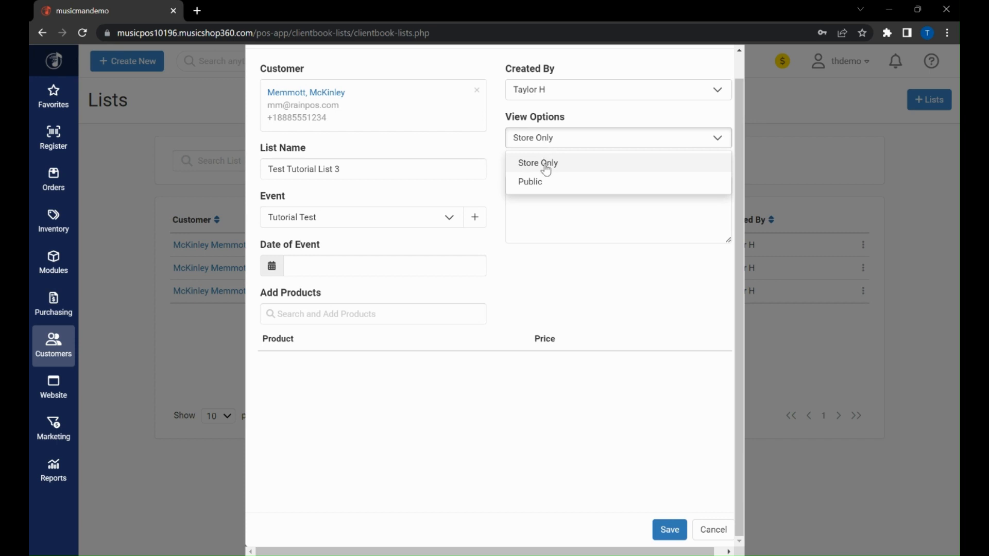
{"action": "left_click", "coordinate": [544, 188]}
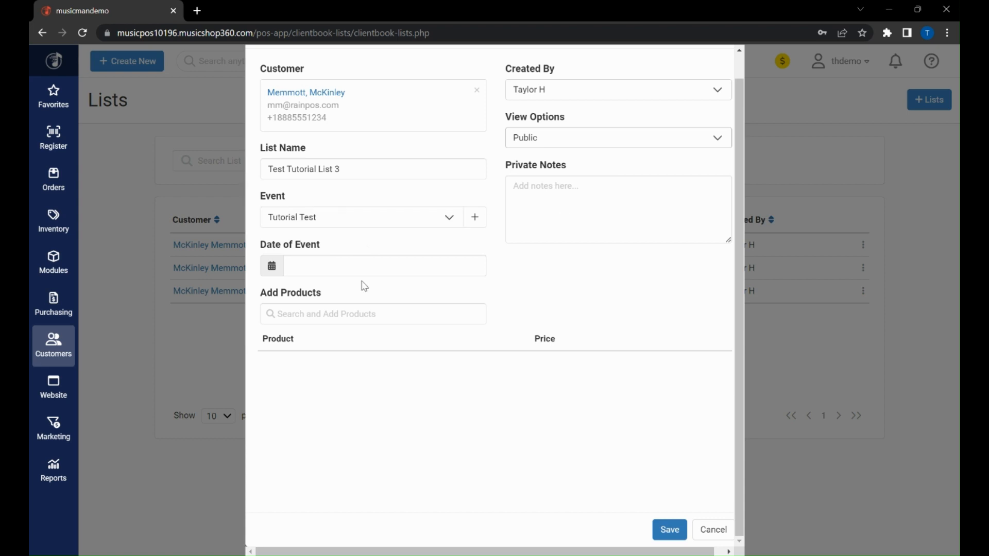
Search the products for "tama" and add the TAMA Woodworks Poplar Snare Drum to the list.
{"action": "left_click", "coordinate": [344, 313]}
{"action": "type", "text": "tama"}
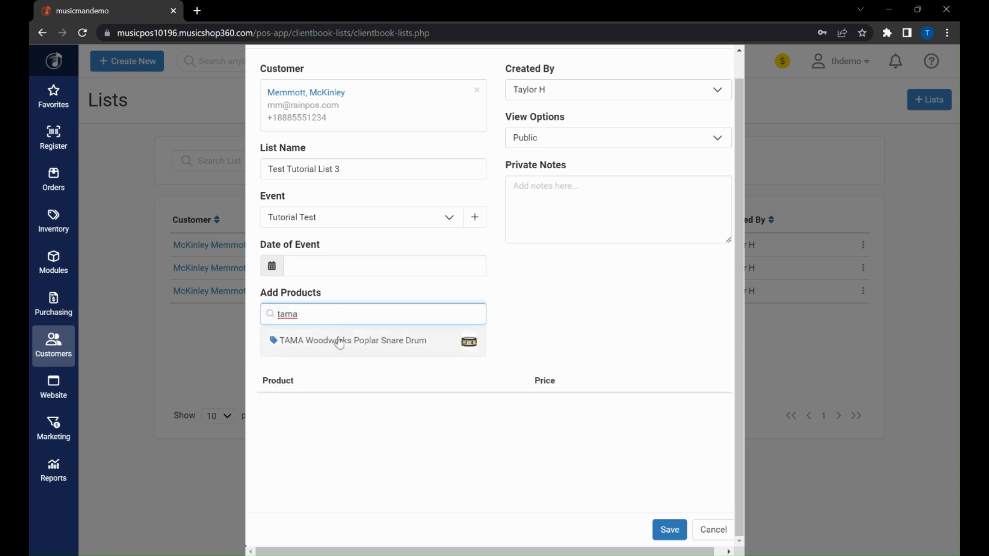
{"action": "left_click", "coordinate": [337, 341]}
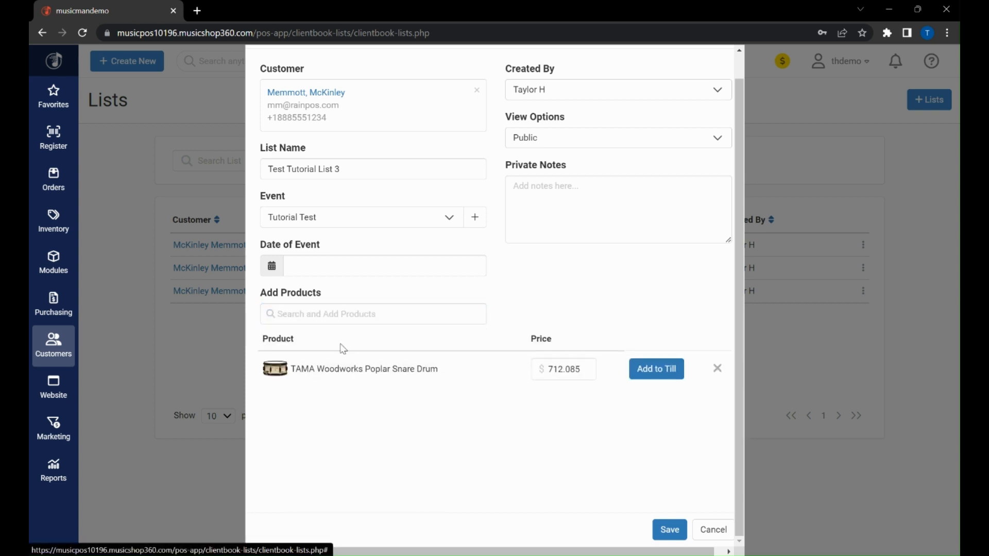
Search the products for "string" and add the X-Light 4-String to the list.
{"action": "left_click", "coordinate": [305, 313]}
{"action": "type", "text": "sting"}
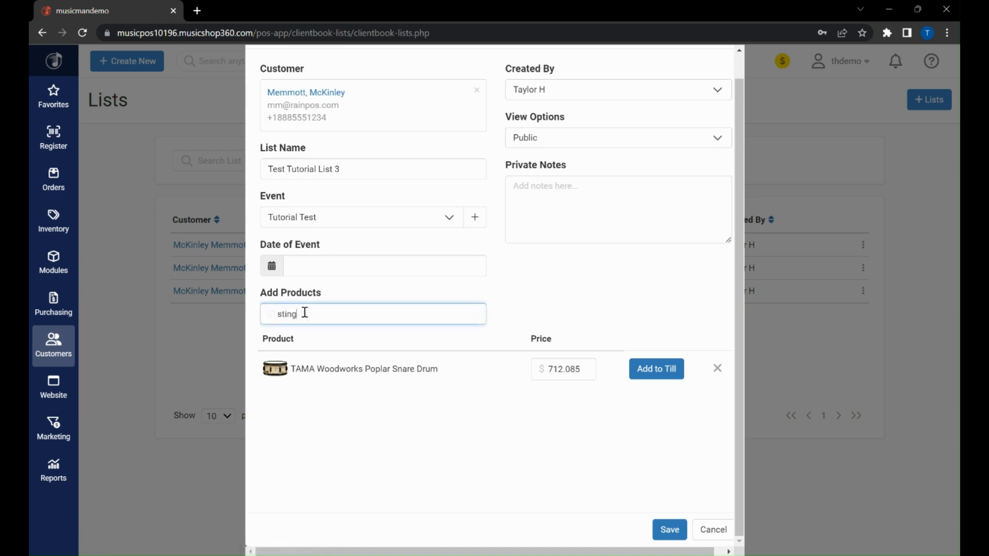
{"action": "key", "text": "BackSpace"}
{"action": "key", "text": "BackSpace"}
{"action": "key", "text": "BackSpace"}
{"action": "type", "text": "ring"}
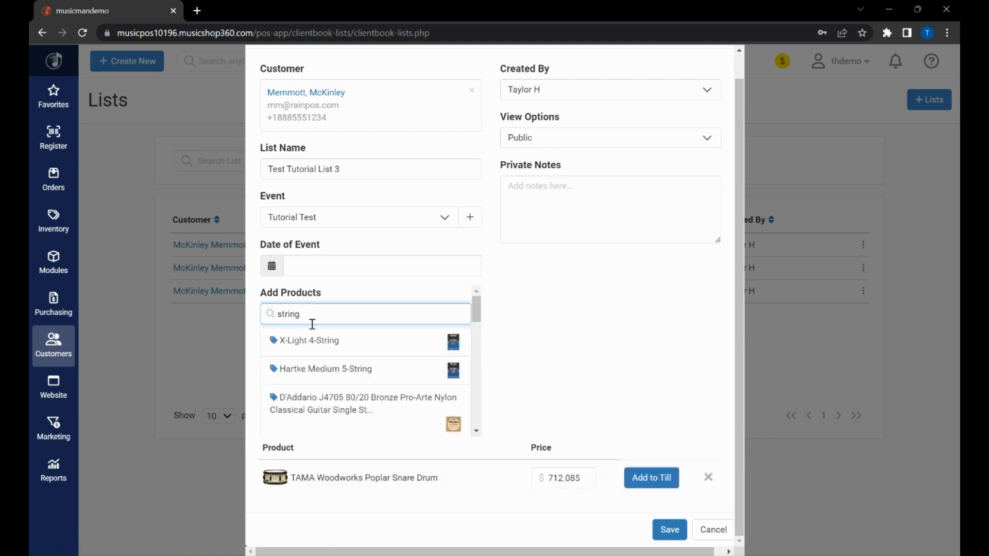
{"action": "left_click", "coordinate": [324, 356]}
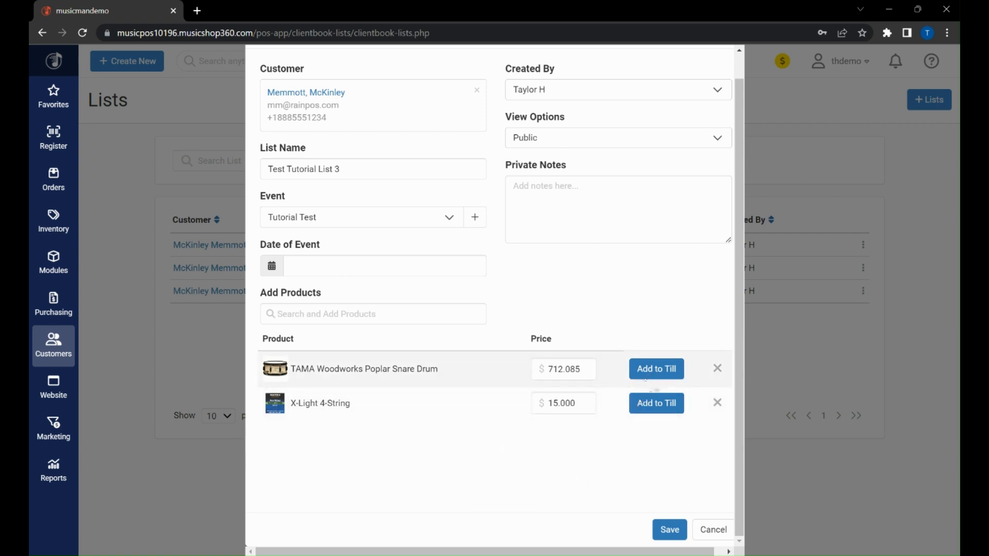
Save the new tailored list Test Tutorial List 3.
{"action": "left_click", "coordinate": [665, 533]}
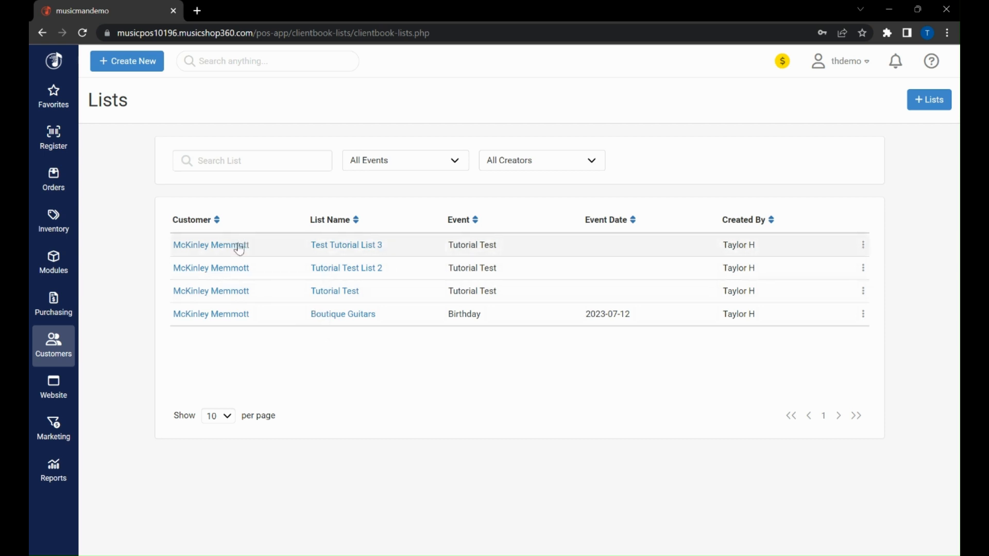
Examine the list search and the creator filter choices for the saved lists.
{"action": "left_click", "coordinate": [229, 168]}
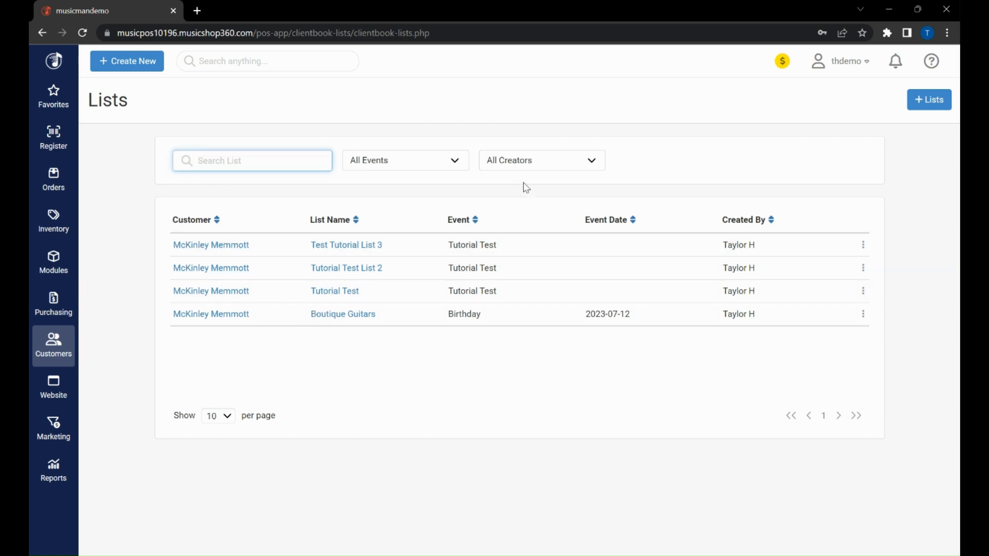
{"action": "left_click", "coordinate": [539, 164]}
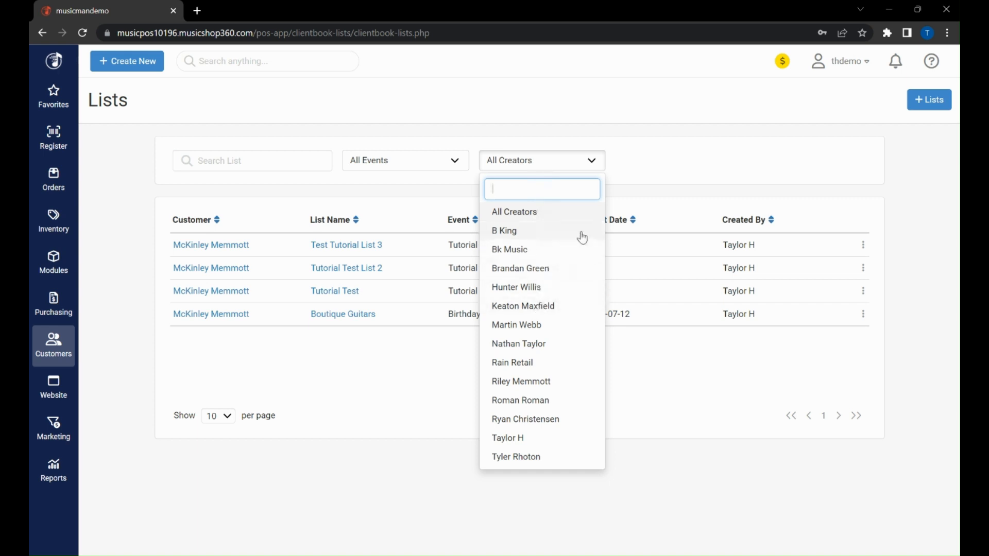
{"action": "left_click", "coordinate": [628, 188]}
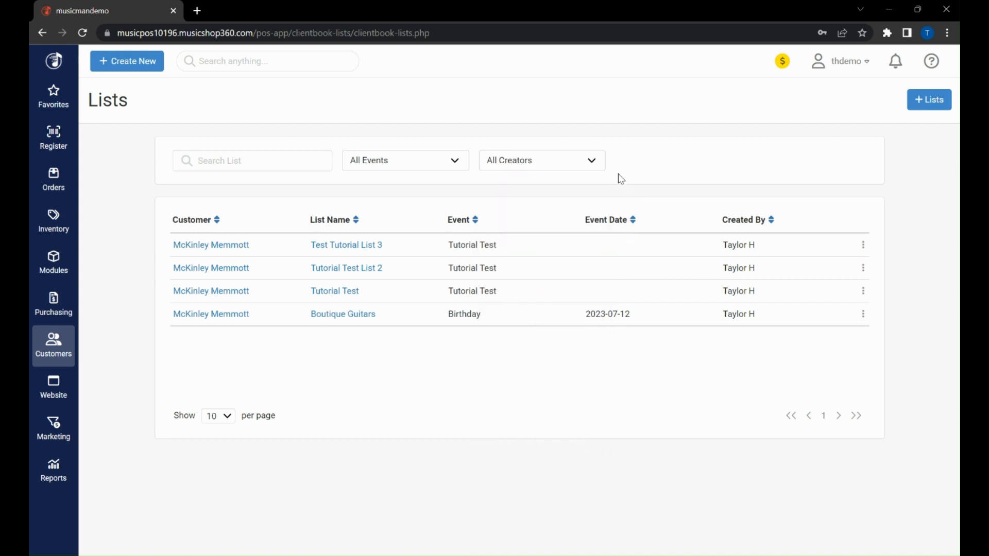
Filter the lists by the Christmas event, and reset the filter to All Events.
{"action": "left_click", "coordinate": [452, 161]}
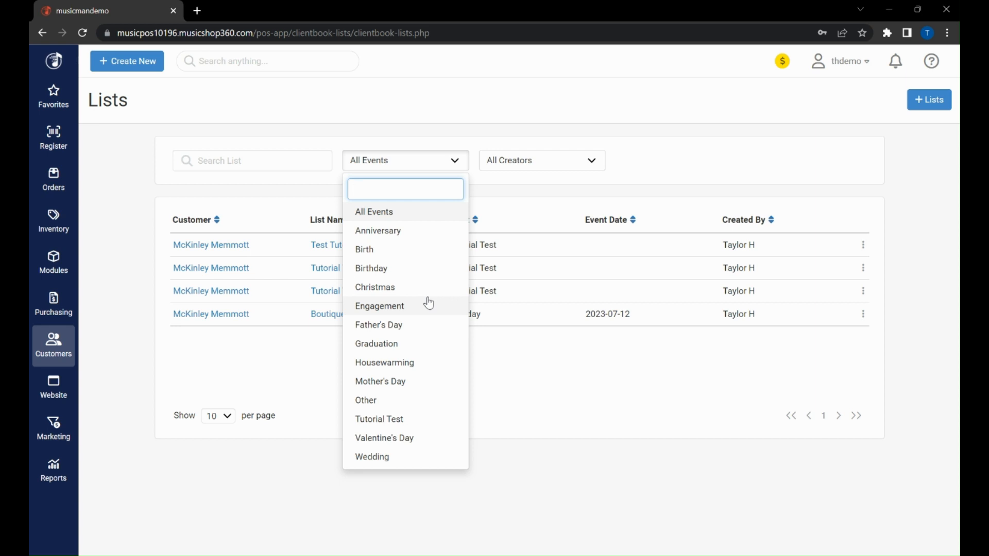
{"action": "left_click", "coordinate": [423, 291]}
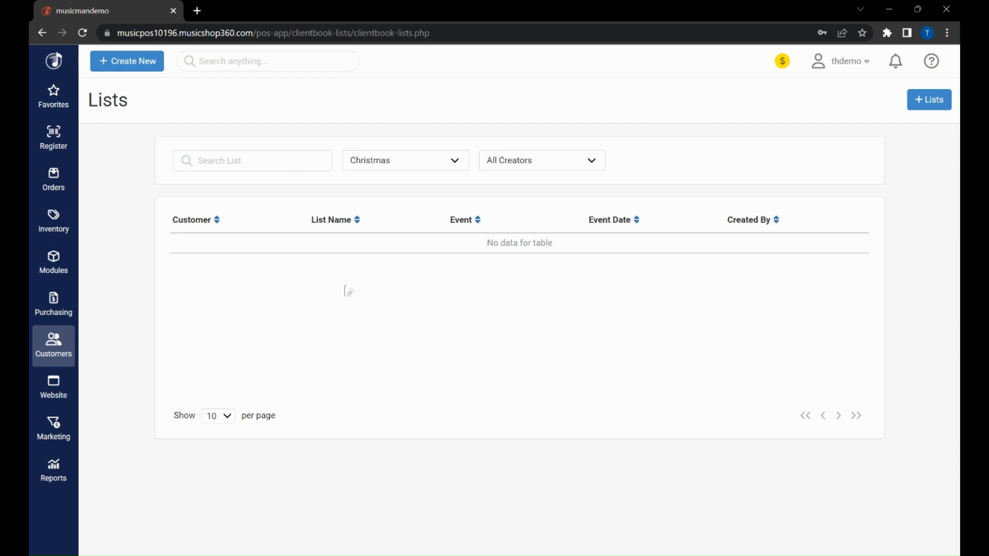
{"action": "left_click", "coordinate": [405, 173]}
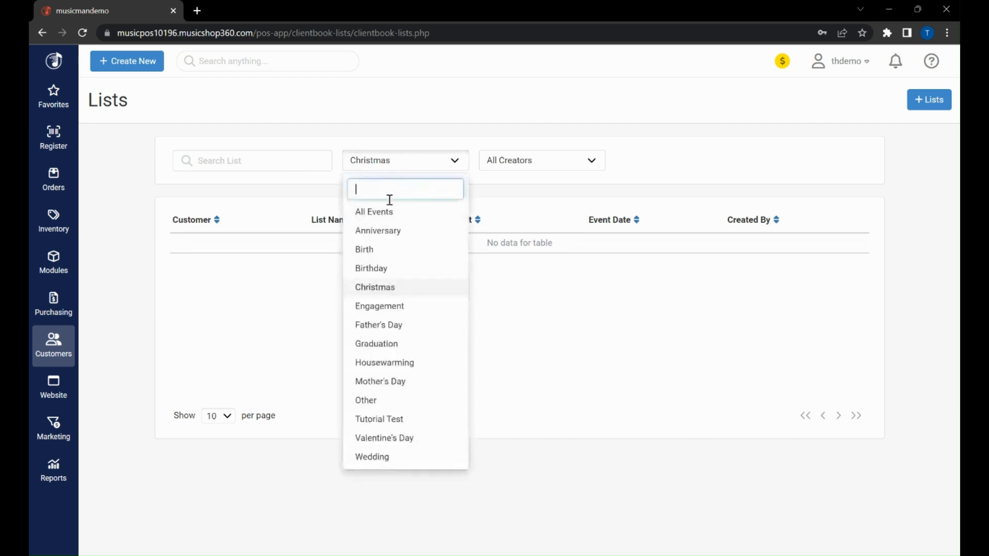
{"action": "left_click", "coordinate": [389, 209]}
{"action": "left_click", "coordinate": [240, 158]}
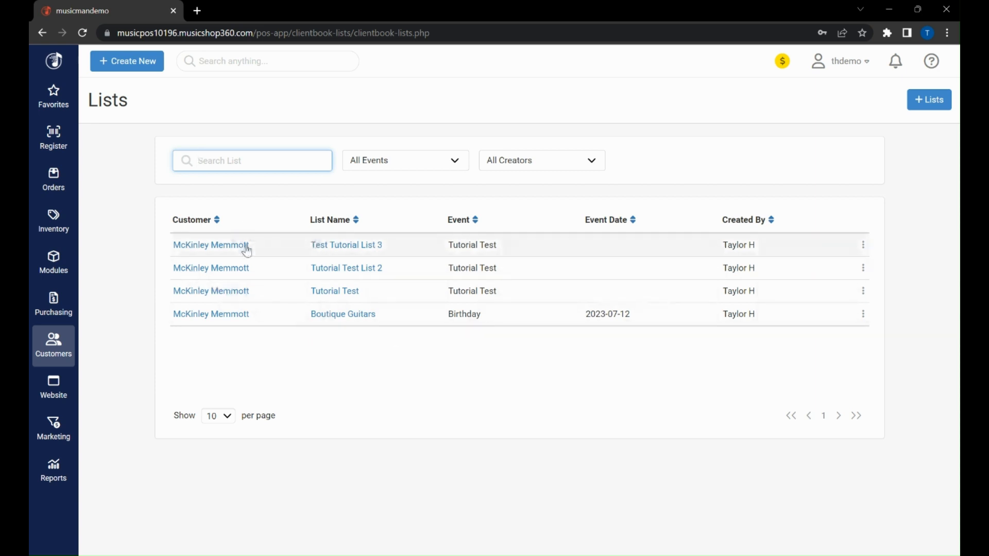
Open Test Tutorial List 3 and add its TAMA Woodworks Poplar Snare Drum and X-Light 4-String to the till.
{"action": "left_click", "coordinate": [342, 246]}
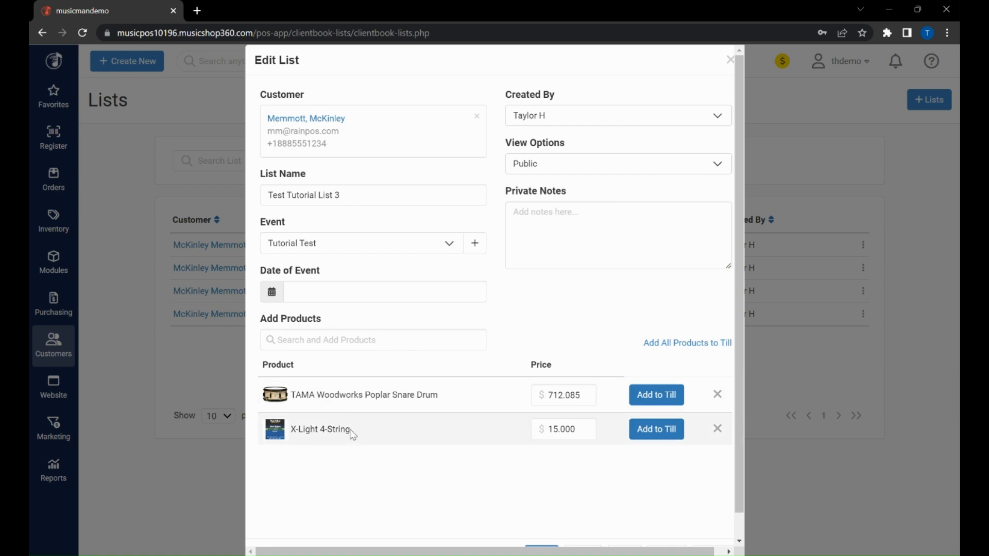
{"action": "left_click", "coordinate": [653, 406]}
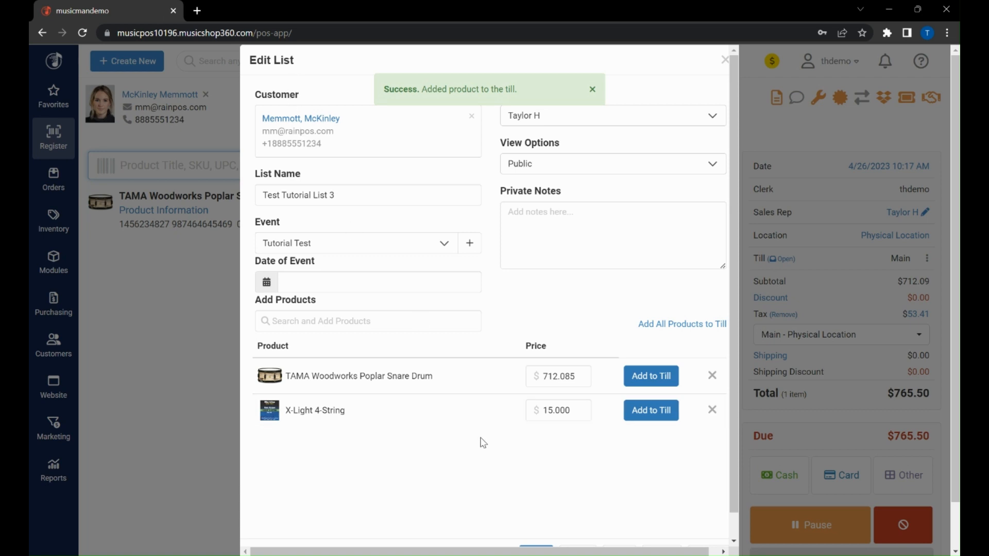
{"action": "left_click", "coordinate": [651, 411]}
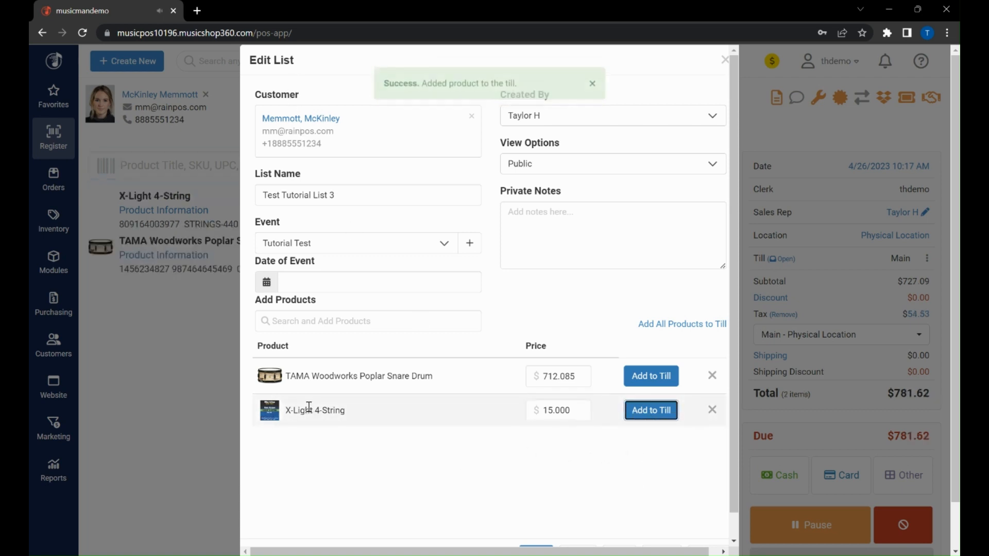
Remove the X-Light 4-String from the tailored list and close the list.
{"action": "scroll", "coordinate": [515, 477], "scroll_direction": "down", "scroll_amount": 1}
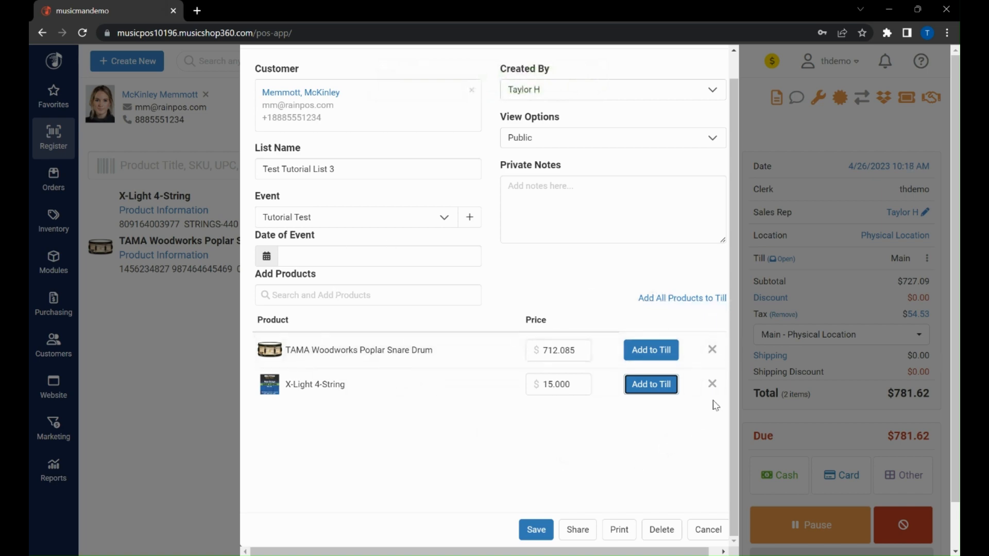
{"action": "left_click", "coordinate": [712, 384]}
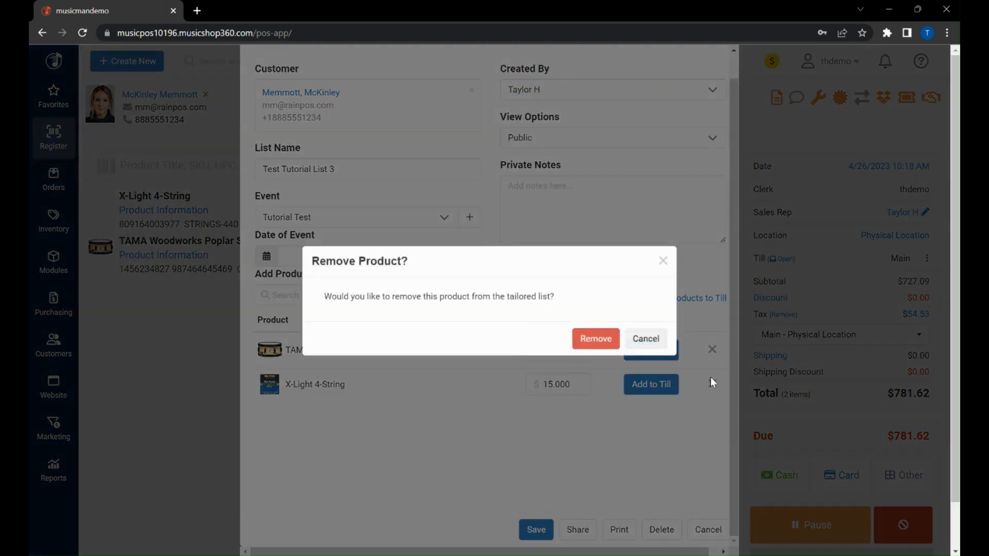
{"action": "left_click", "coordinate": [596, 340]}
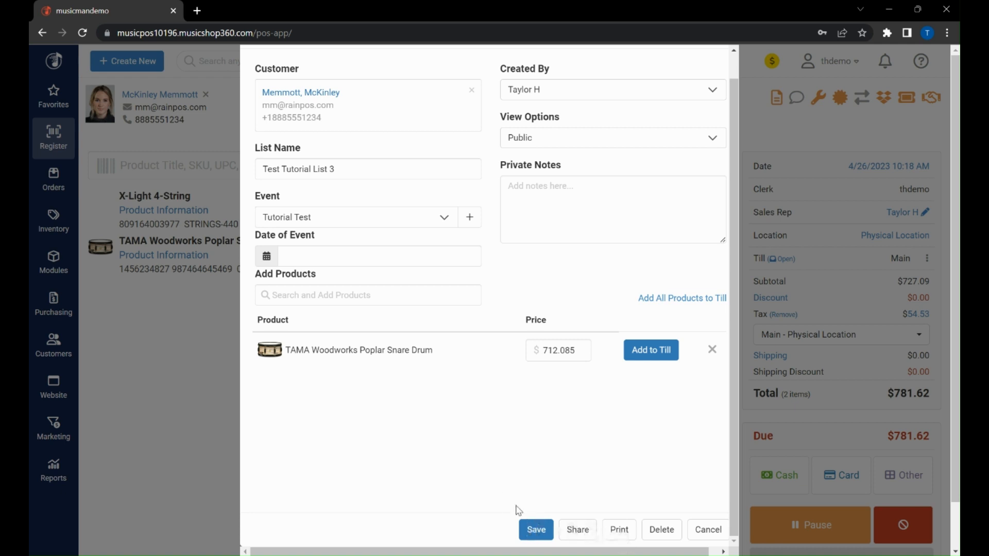
{"action": "left_click", "coordinate": [708, 531]}
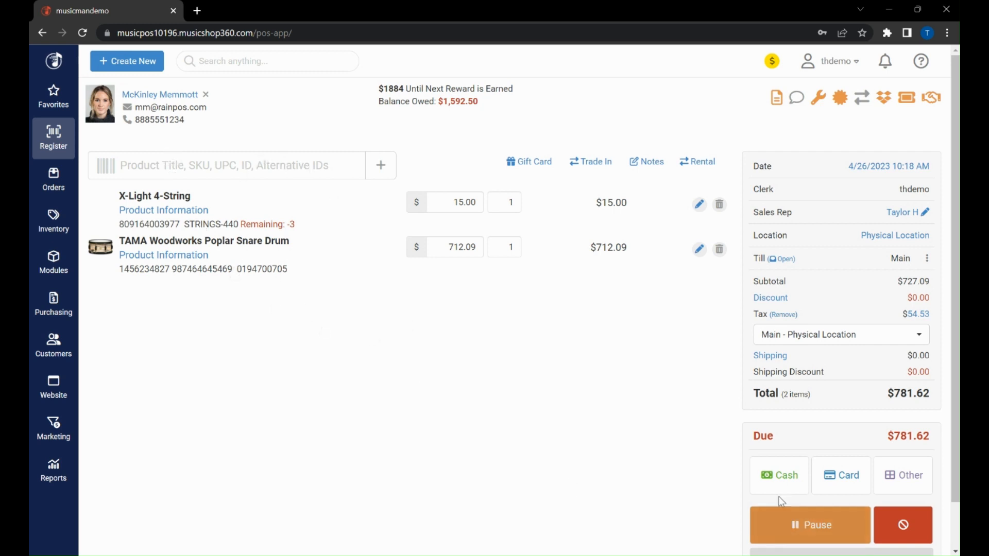
Complete the sale with a cash payment for the exact amount due, and dismiss the receipt options.
{"action": "left_click", "coordinate": [770, 475]}
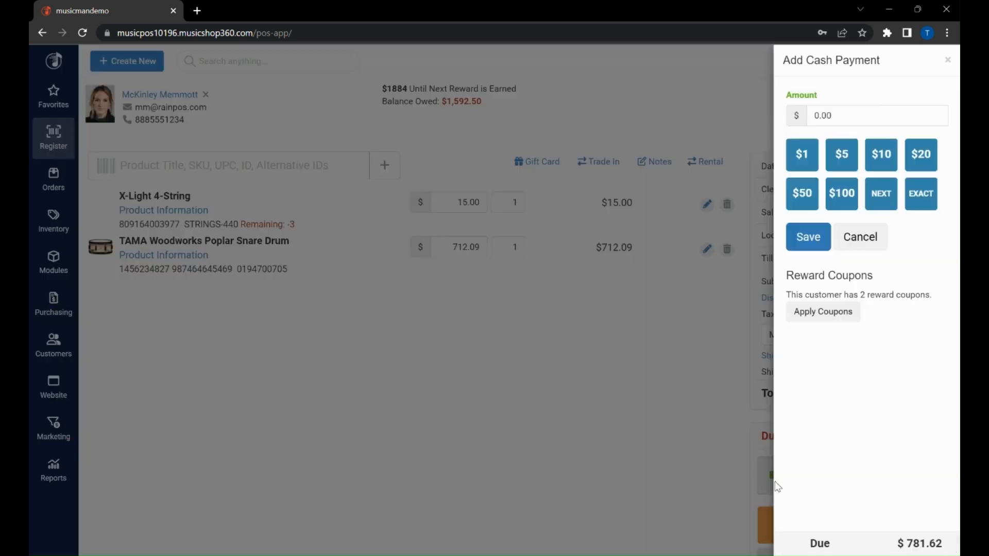
{"action": "left_click", "coordinate": [922, 194]}
{"action": "left_click", "coordinate": [809, 237]}
{"action": "scroll", "coordinate": [891, 511], "scroll_direction": "down", "scroll_amount": 2}
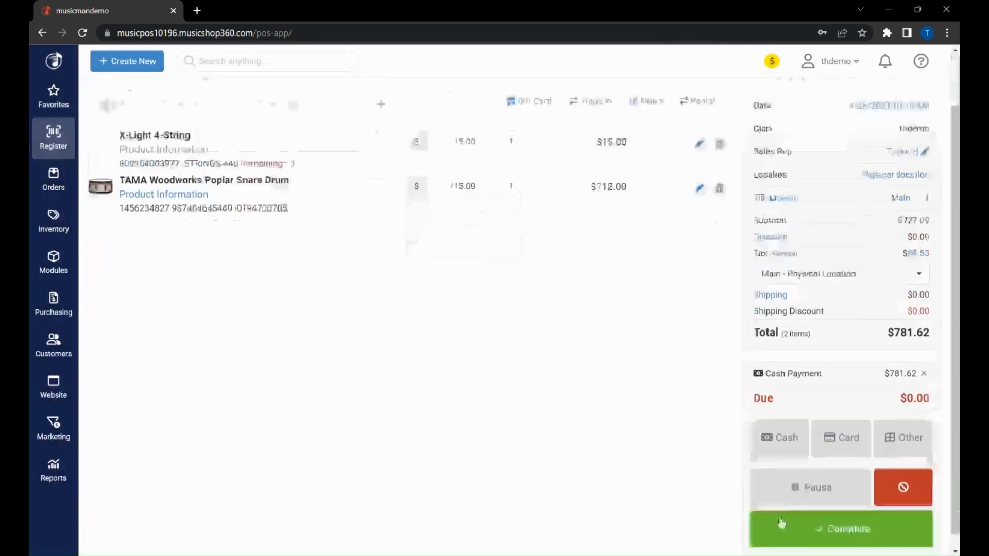
{"action": "left_click", "coordinate": [891, 513]}
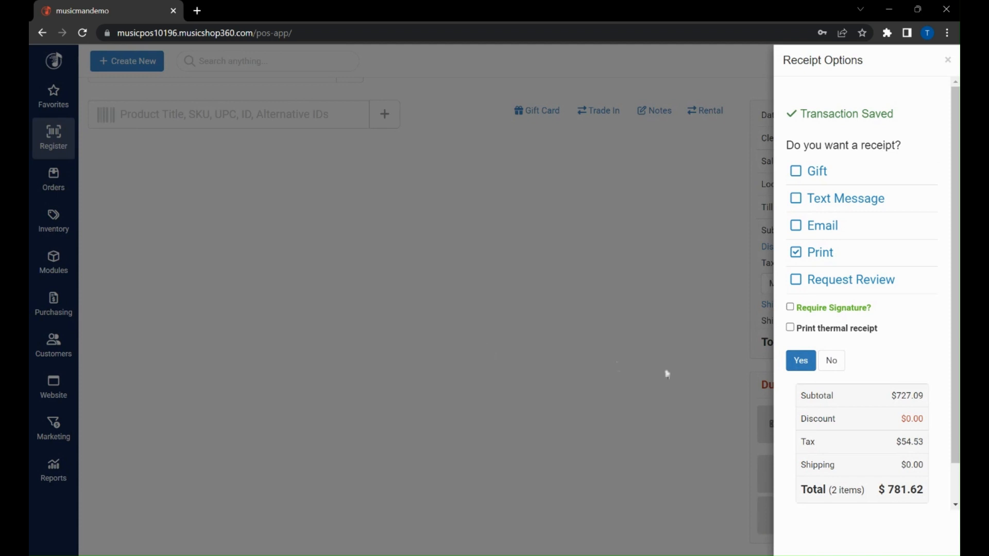
{"action": "left_click", "coordinate": [947, 60]}
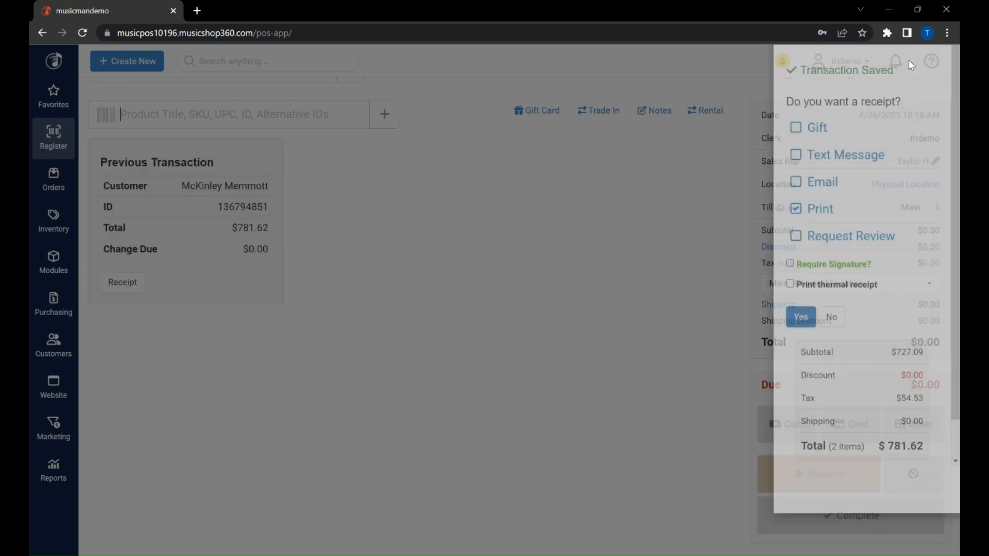
Examine the account options and the available help and support options.
{"action": "left_click", "coordinate": [819, 69]}
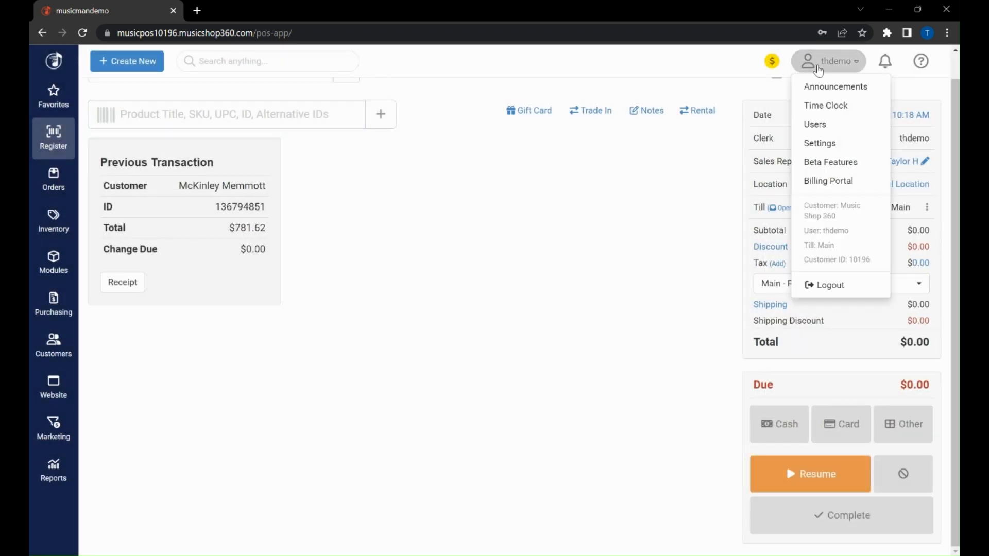
{"action": "left_click", "coordinate": [922, 63]}
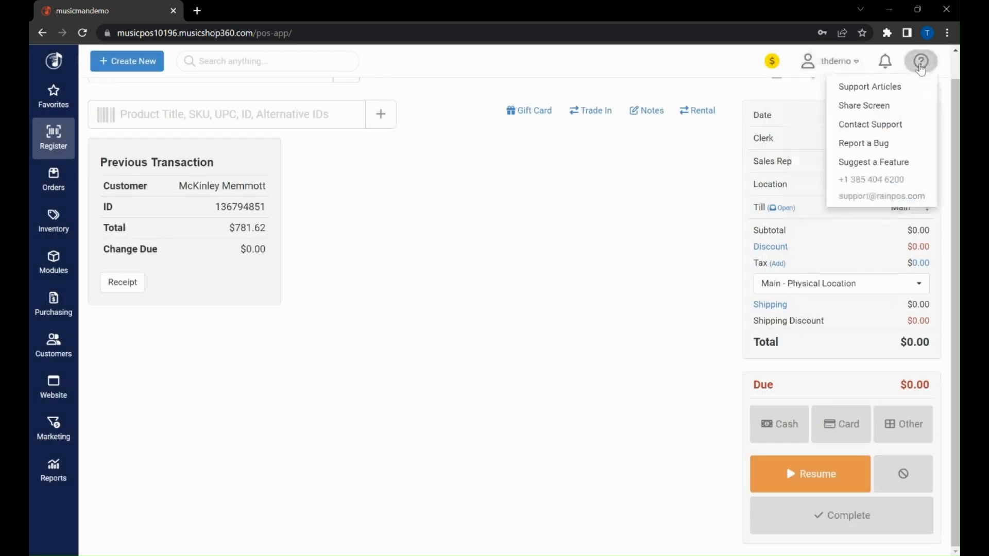